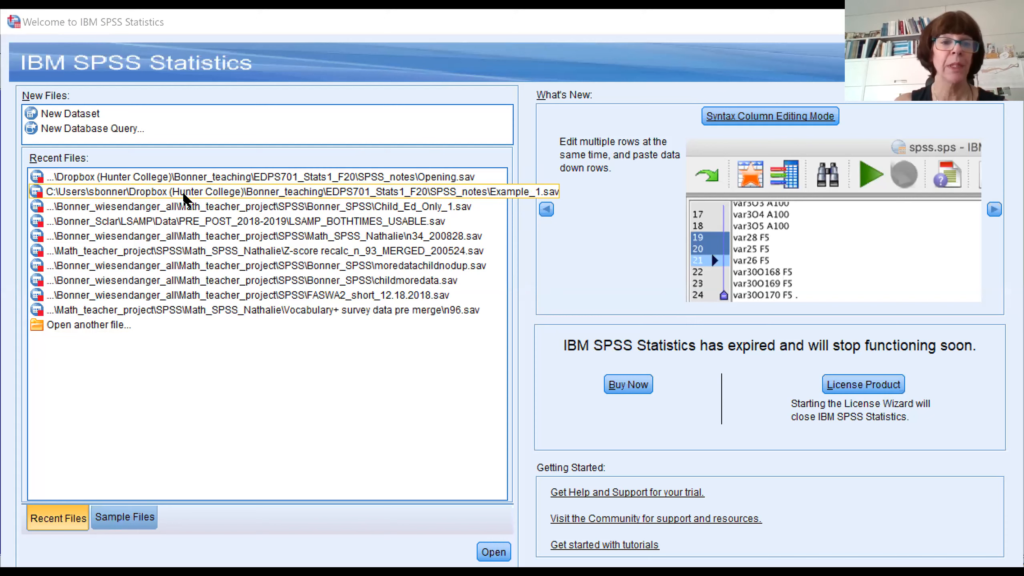
Step: Open the recent data file Example_1.sav and dismiss the license notice
click(182, 191)
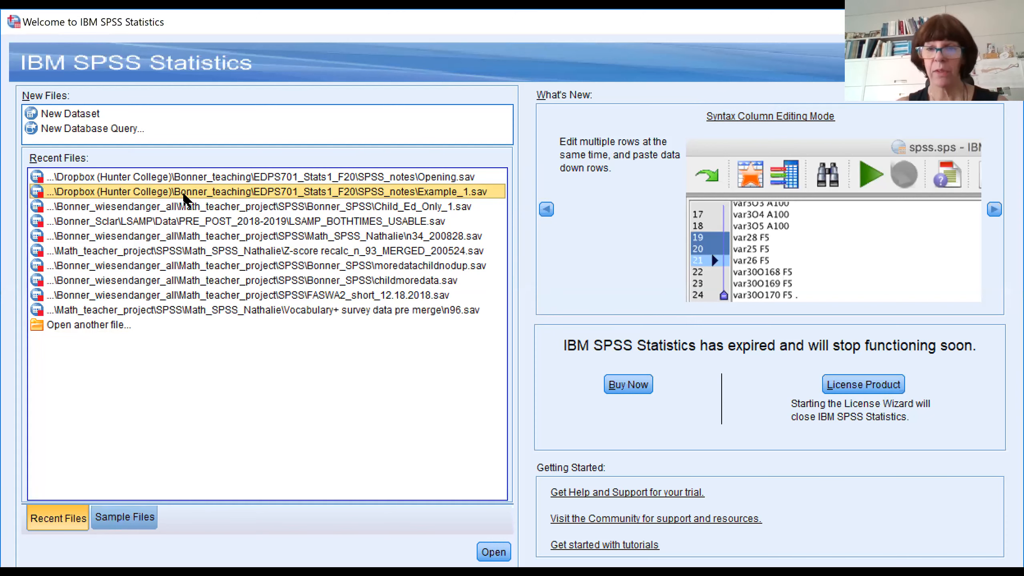
double_click(182, 191)
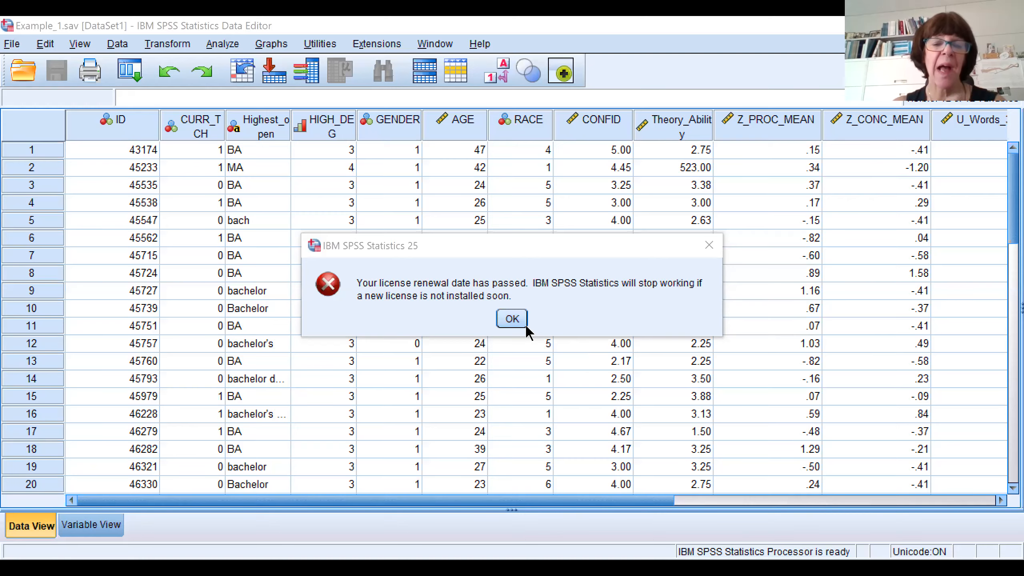
click(525, 326)
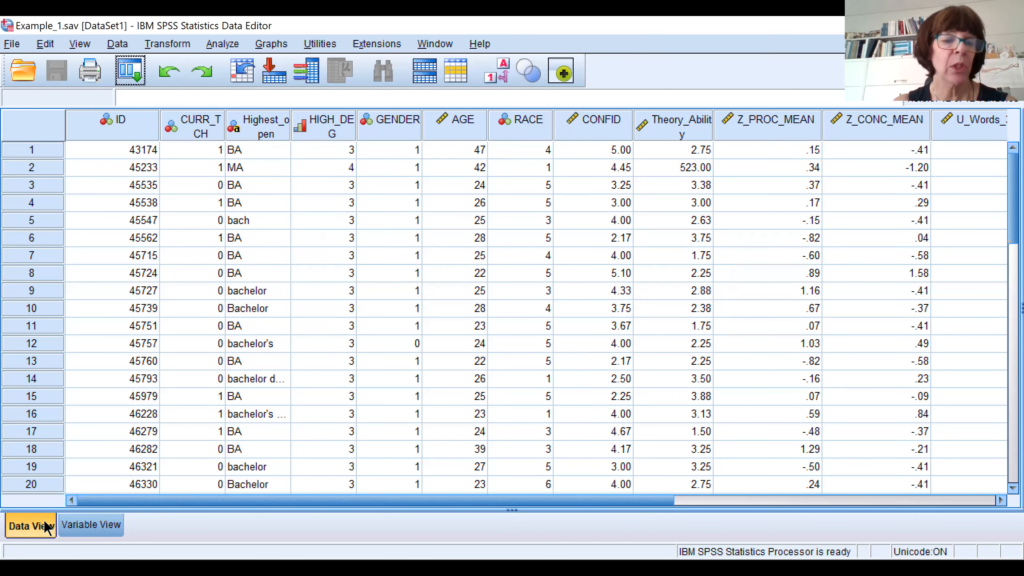
Step: Show the variable definitions in Variable View and widen the Name and Label columns to fit their full contents
click(93, 527)
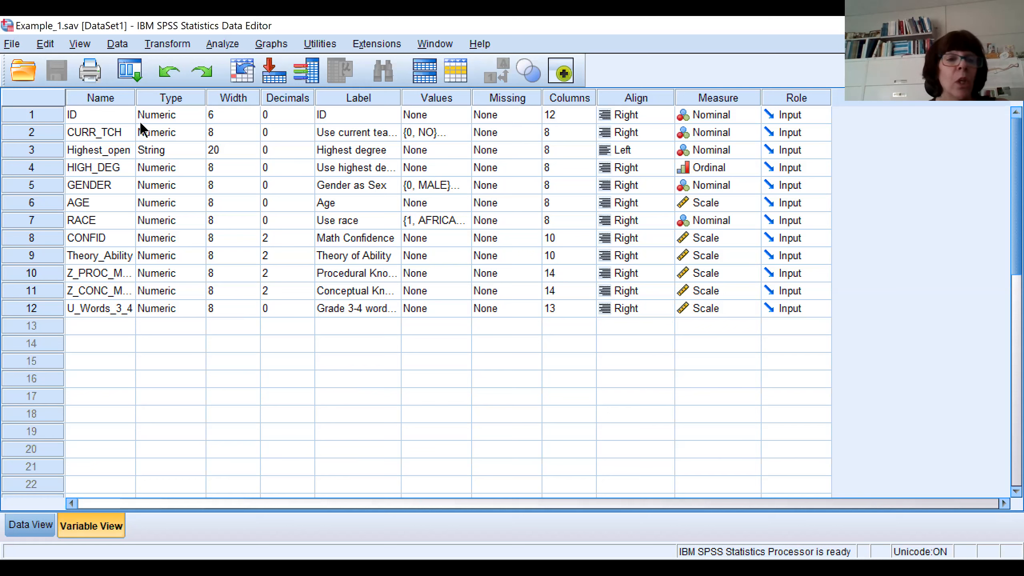
double_click(136, 98)
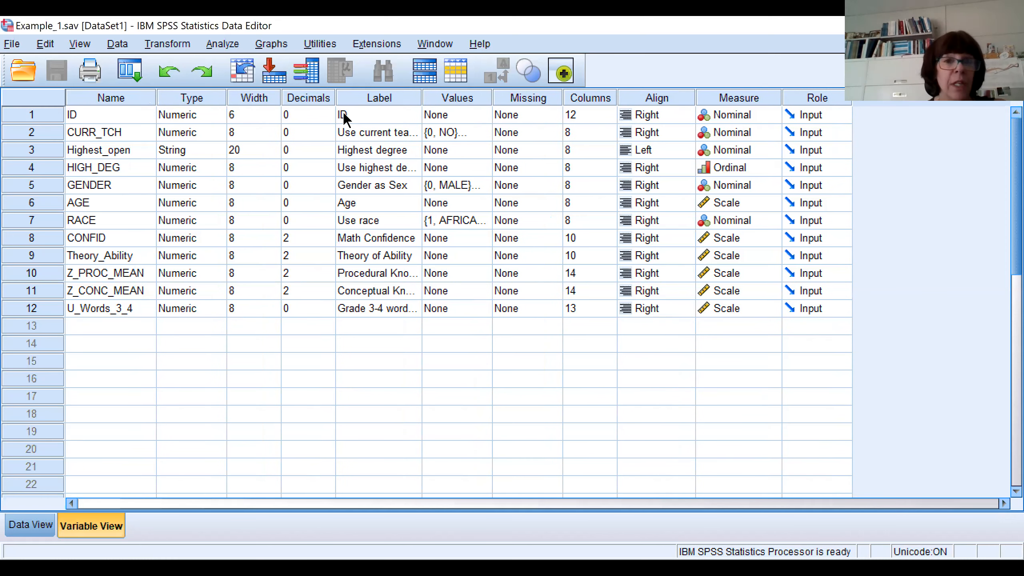
double_click(422, 100)
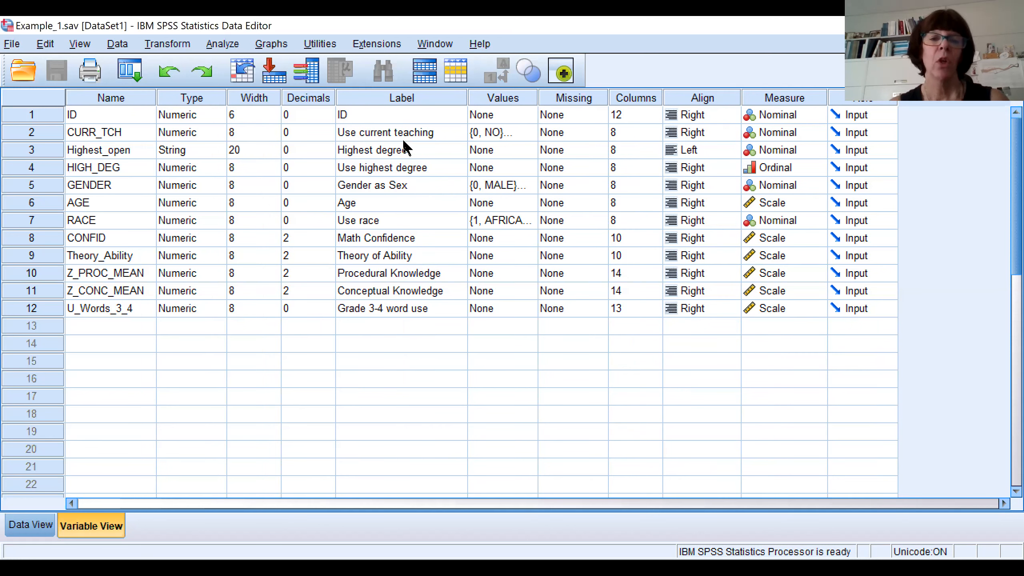
Step: Change the label of the CURR_TCH variable to "Current teaching"
click(366, 137)
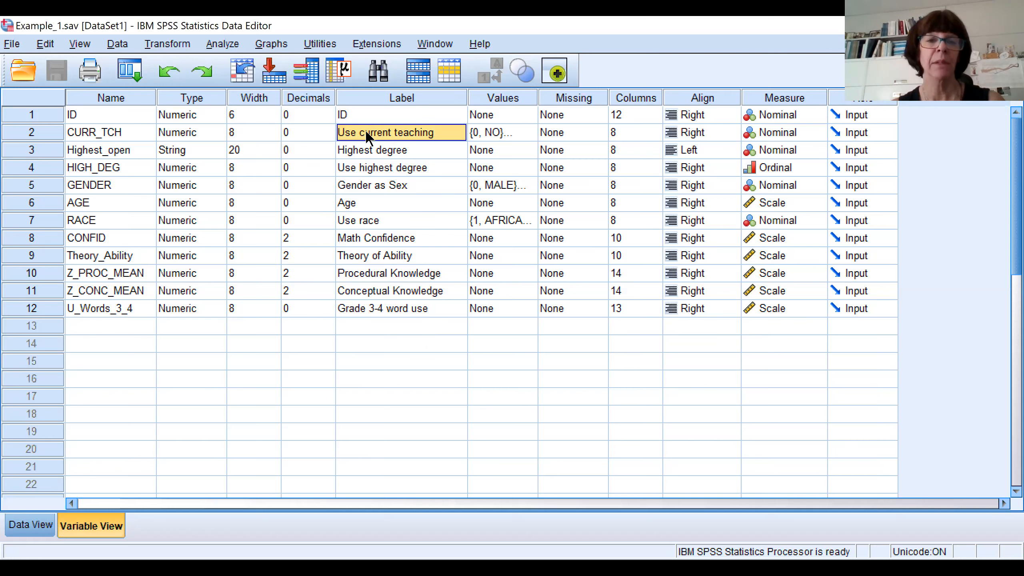
click(366, 136)
drag(366, 137, 333, 137)
text(C)
click(432, 344)
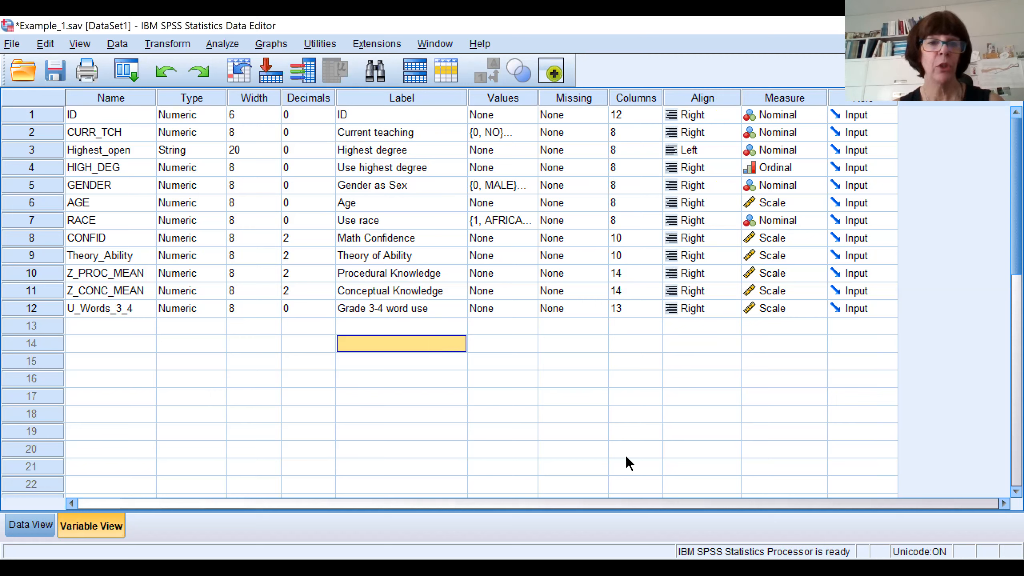
Step: Look at the measurement level choices for the ID variable, keeping Nominal
key(alt+Tab)
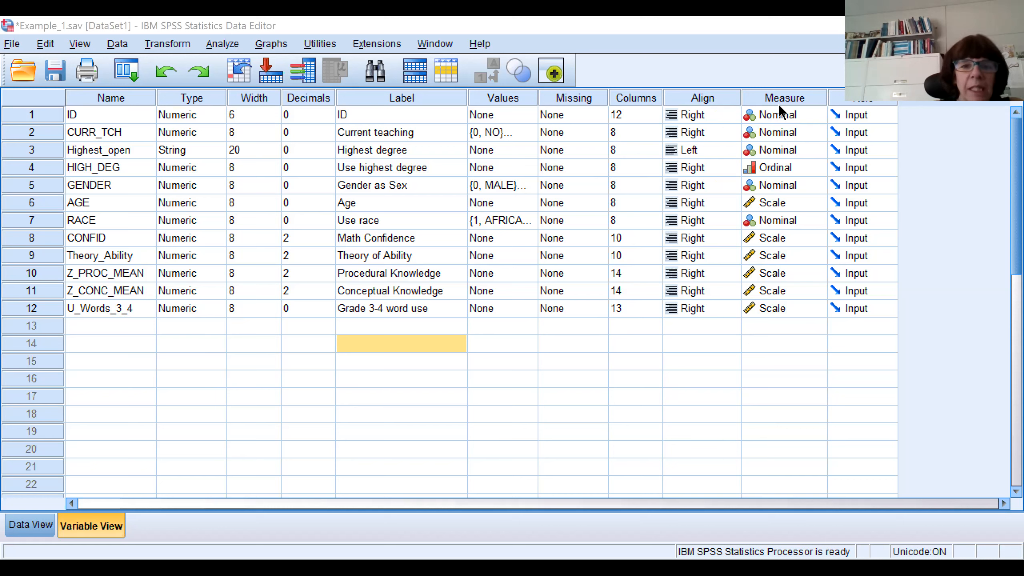
click(813, 114)
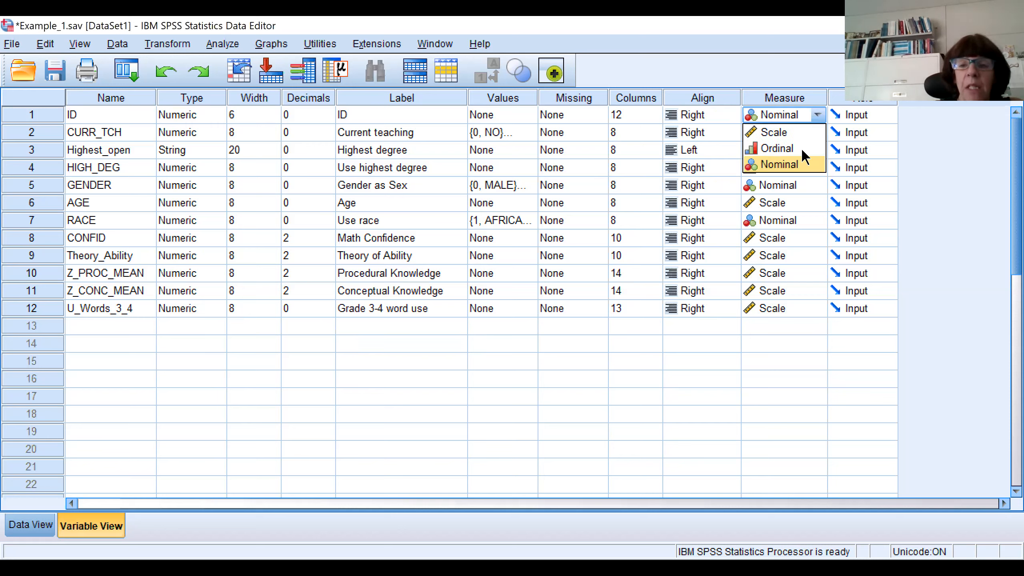
click(801, 162)
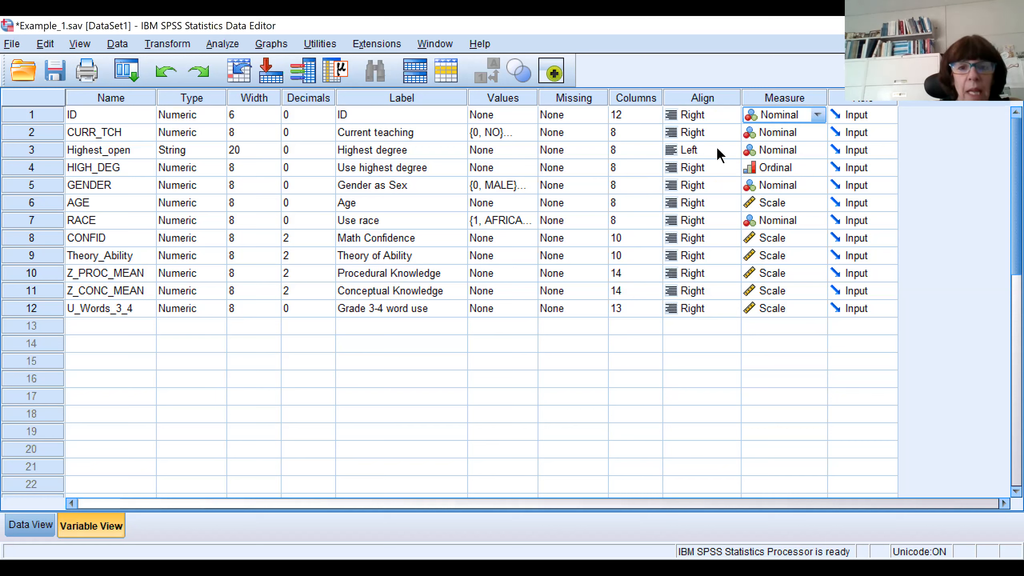
Step: Review the value labels defined for CURR_TCH without changing them, and look at the coded values in Data View
click(534, 134)
click(528, 132)
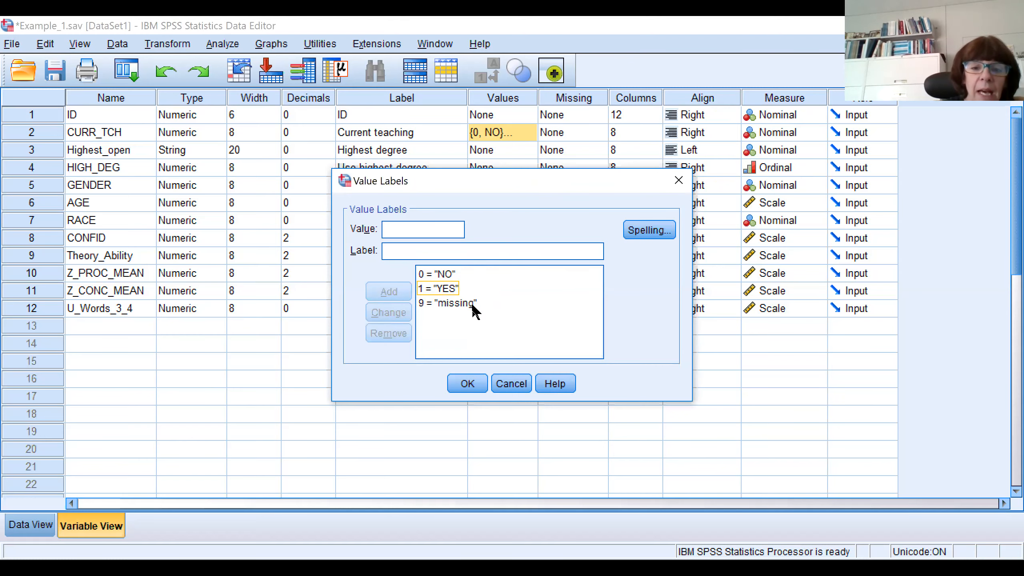
click(511, 383)
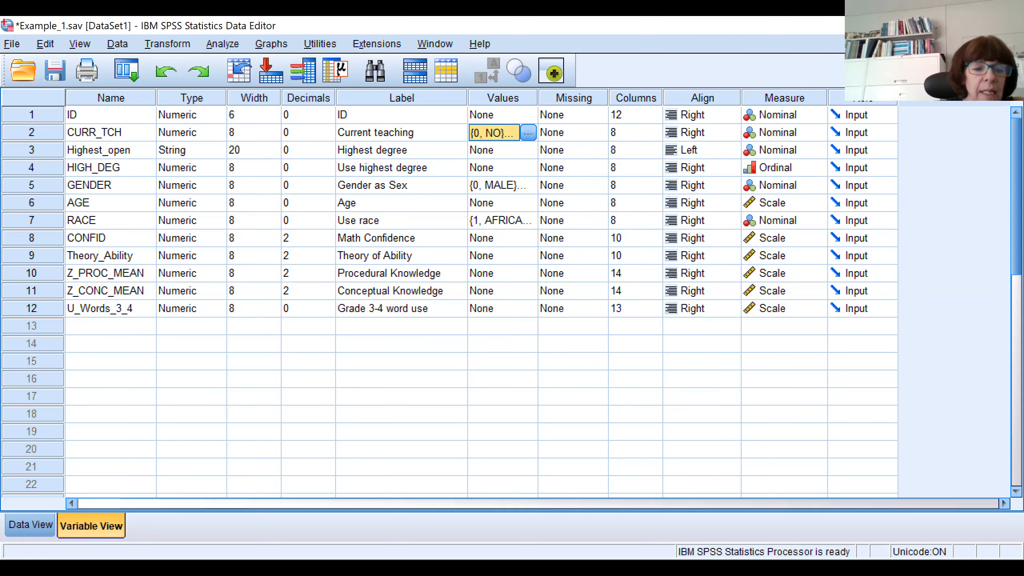
click(32, 526)
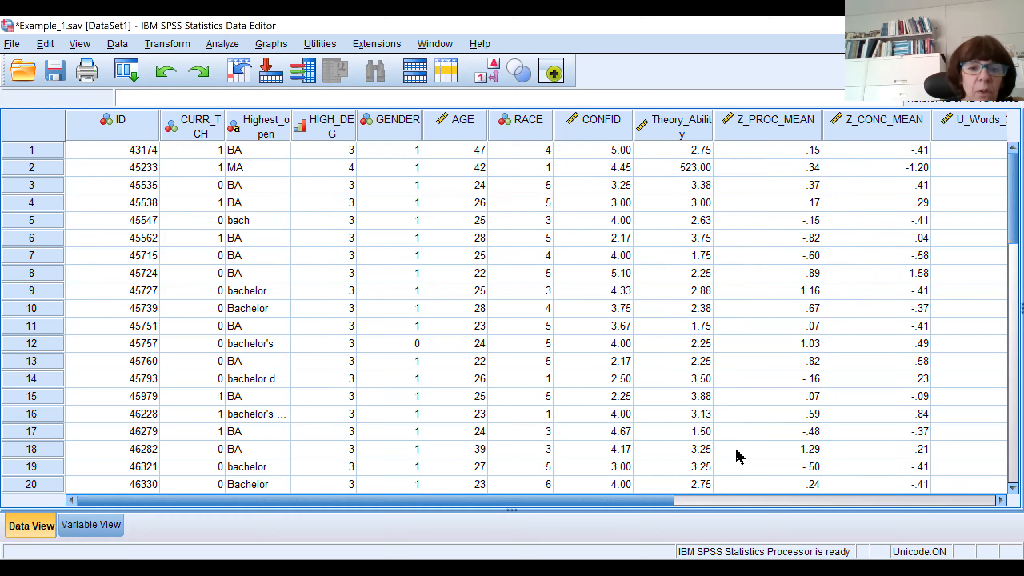
key(alt+Tab)
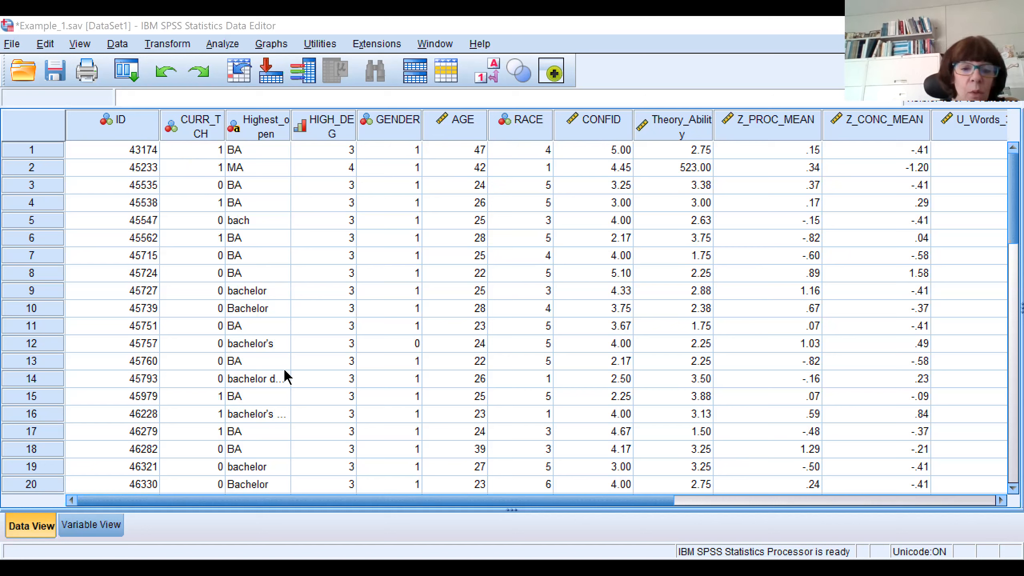
Step: Remove all existing value labels from the CURR_TCH variable in Variable View
click(106, 525)
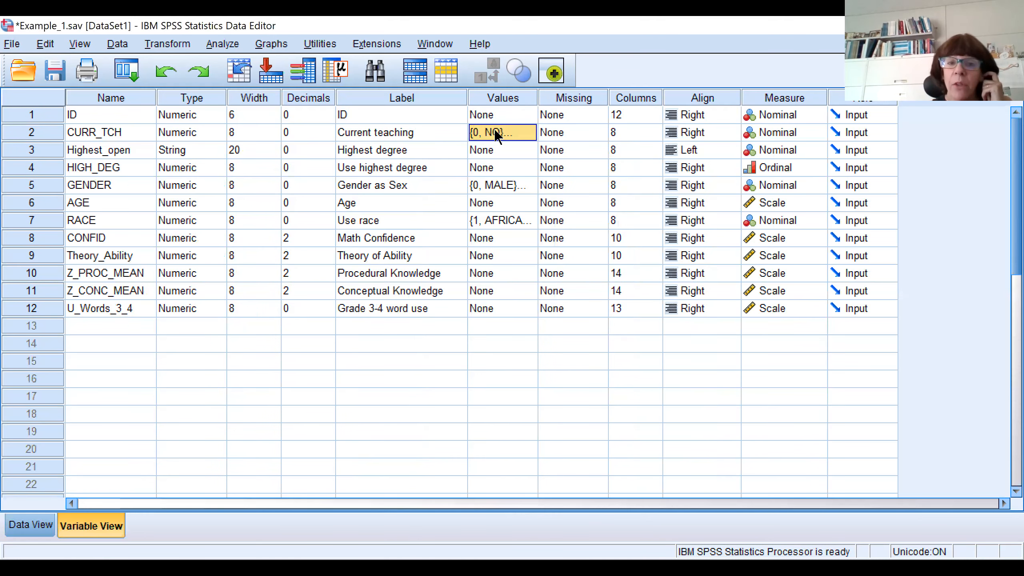
click(525, 135)
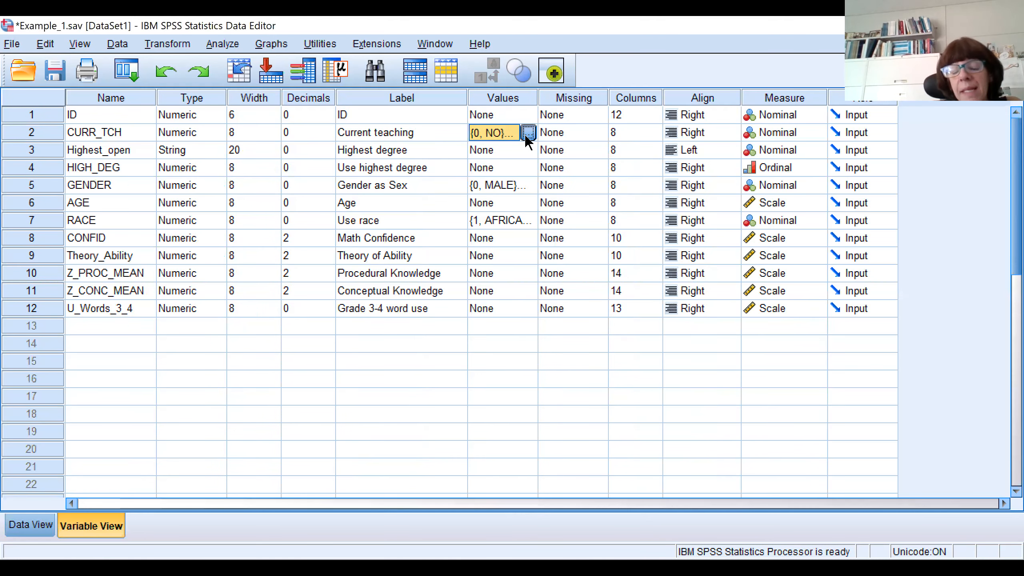
click(528, 133)
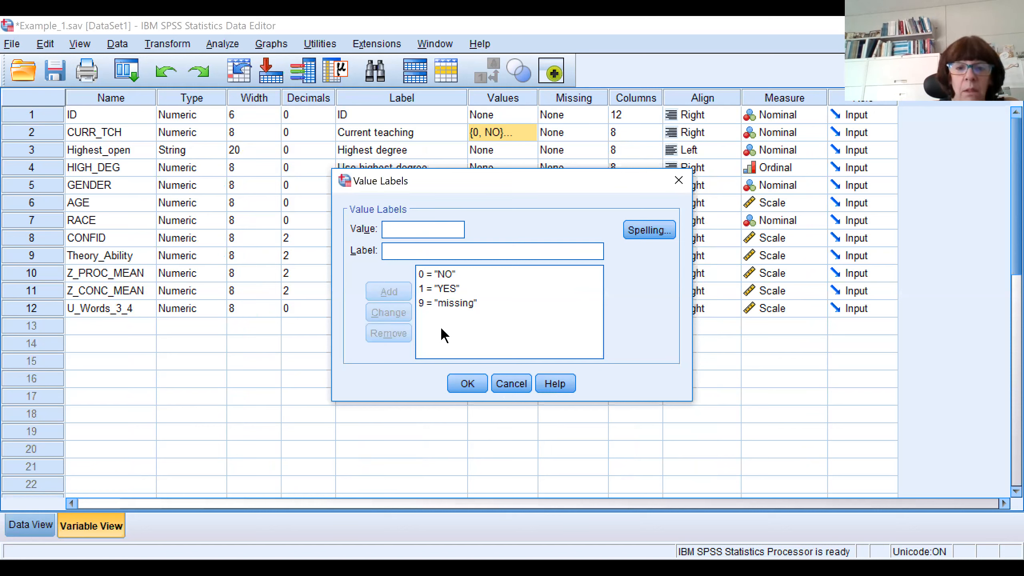
click(428, 275)
click(389, 339)
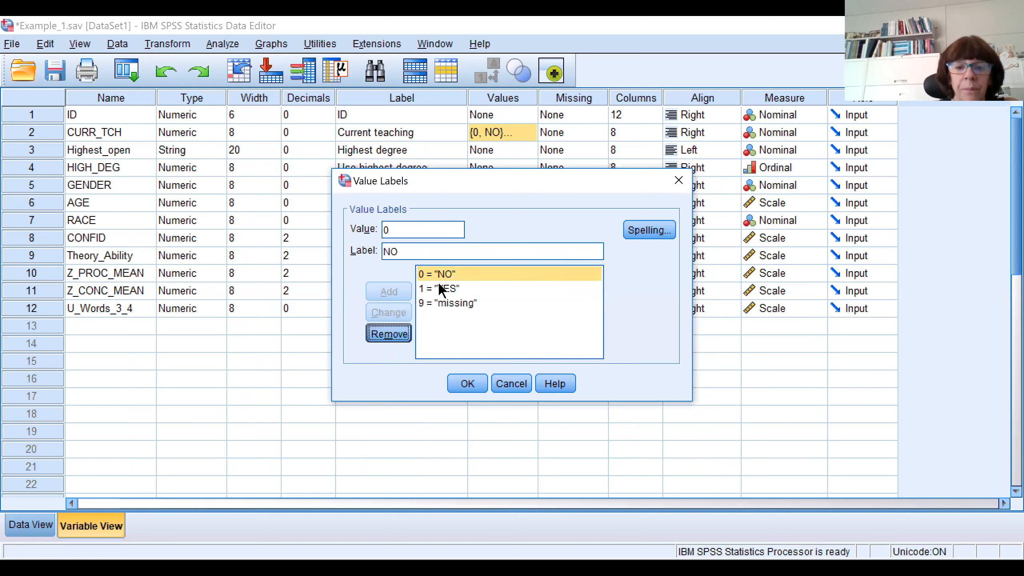
click(441, 278)
click(397, 333)
click(441, 274)
click(397, 333)
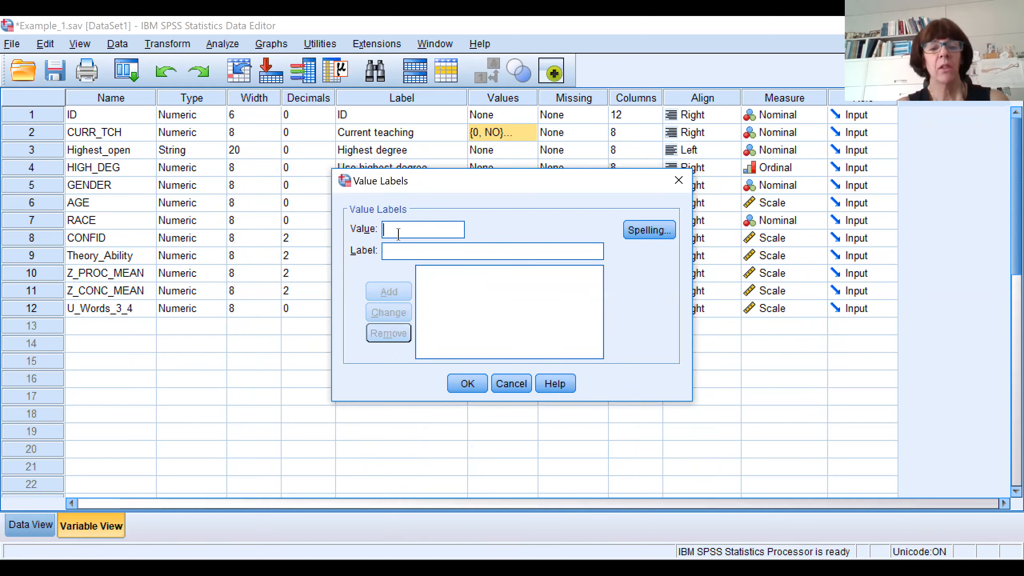
Step: Define the CURR_TCH value labels 0 = "No" and 1 = "Yes" and apply them
text(0)
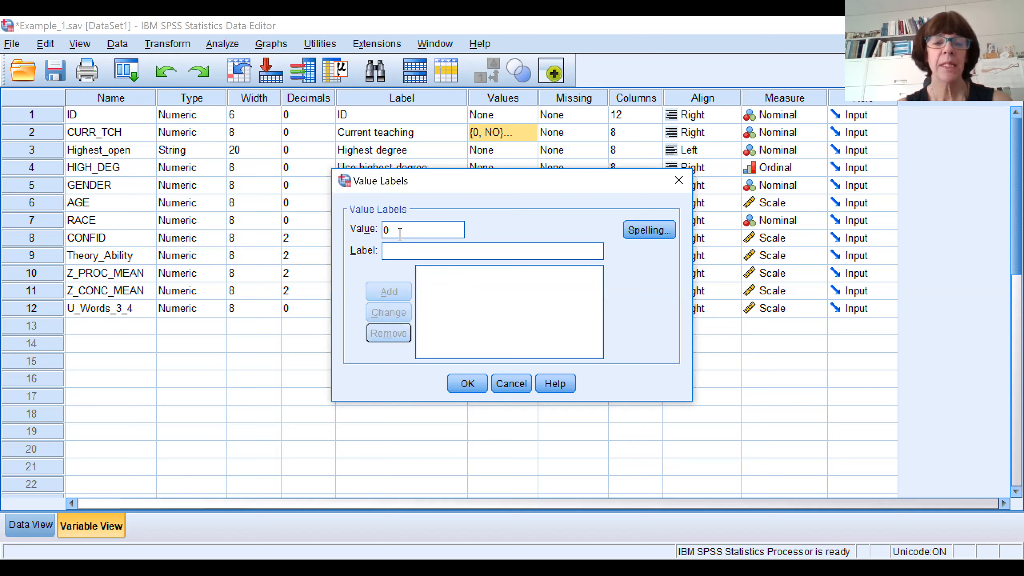
text(No)
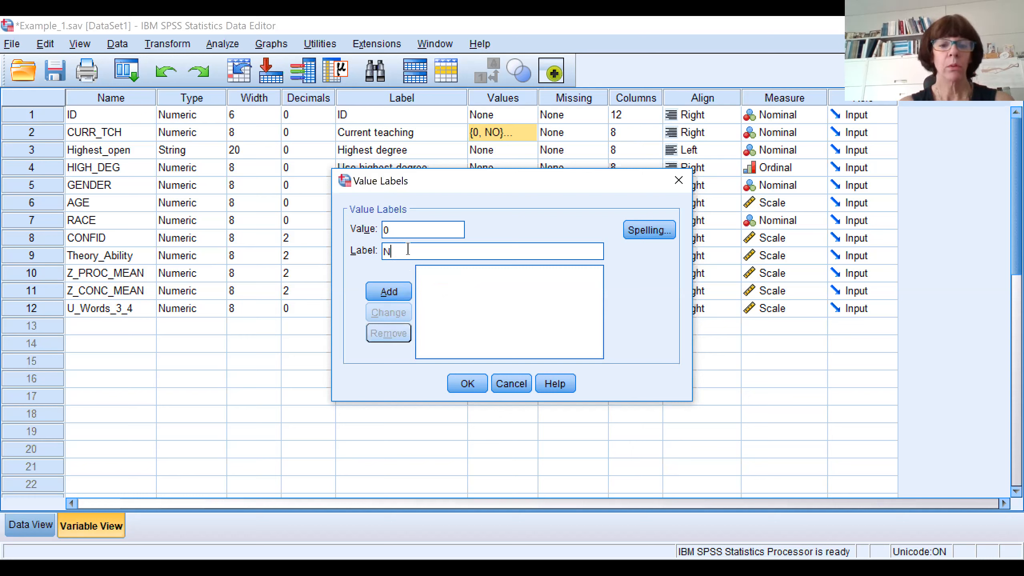
click(389, 291)
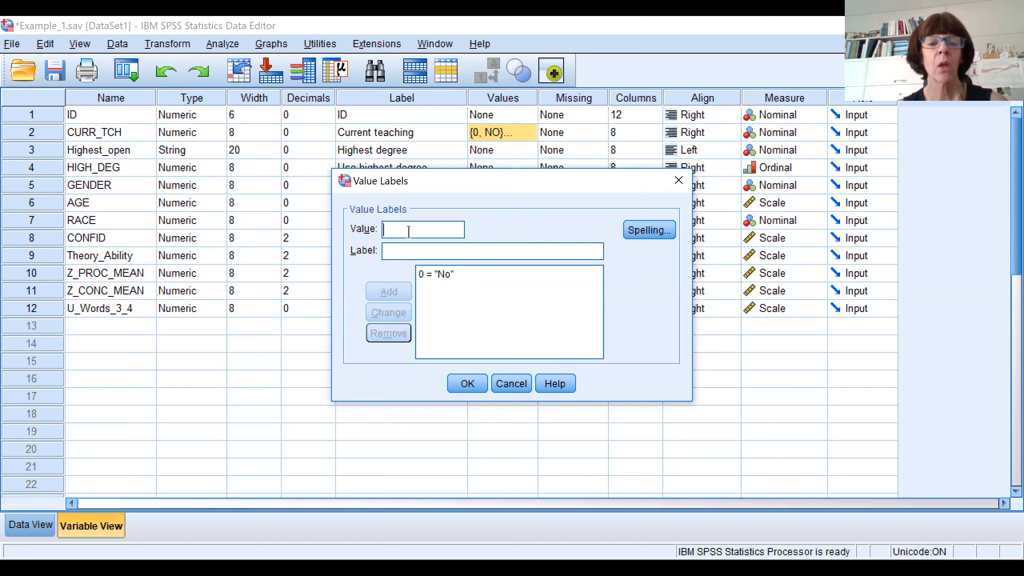
text(1)
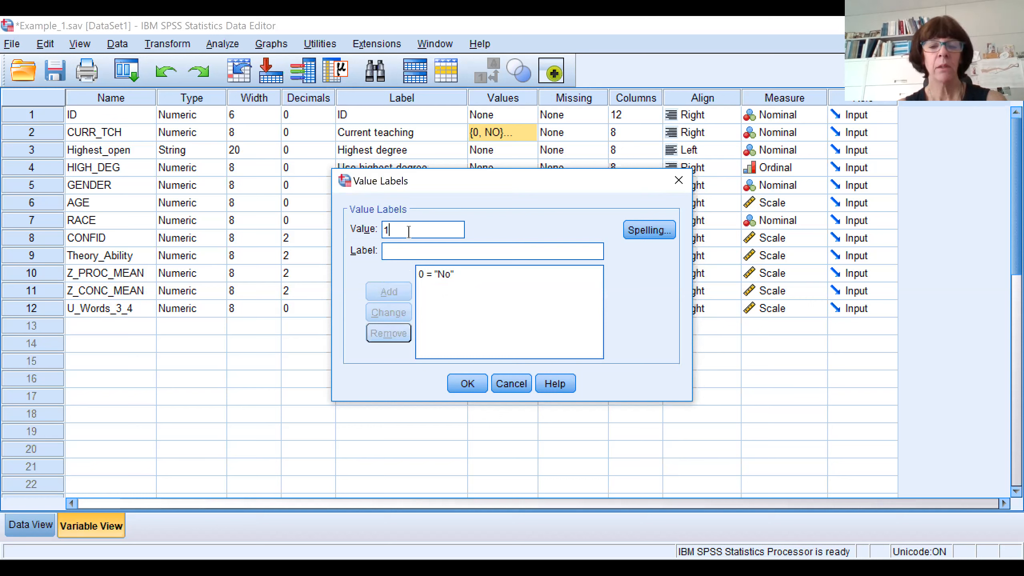
click(414, 252)
text(Yes)
click(383, 292)
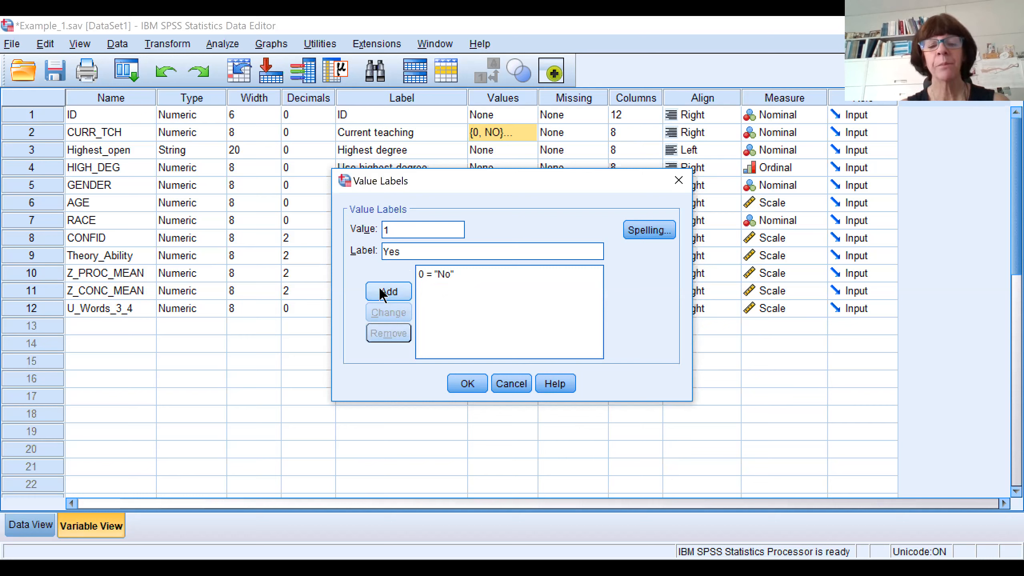
click(480, 382)
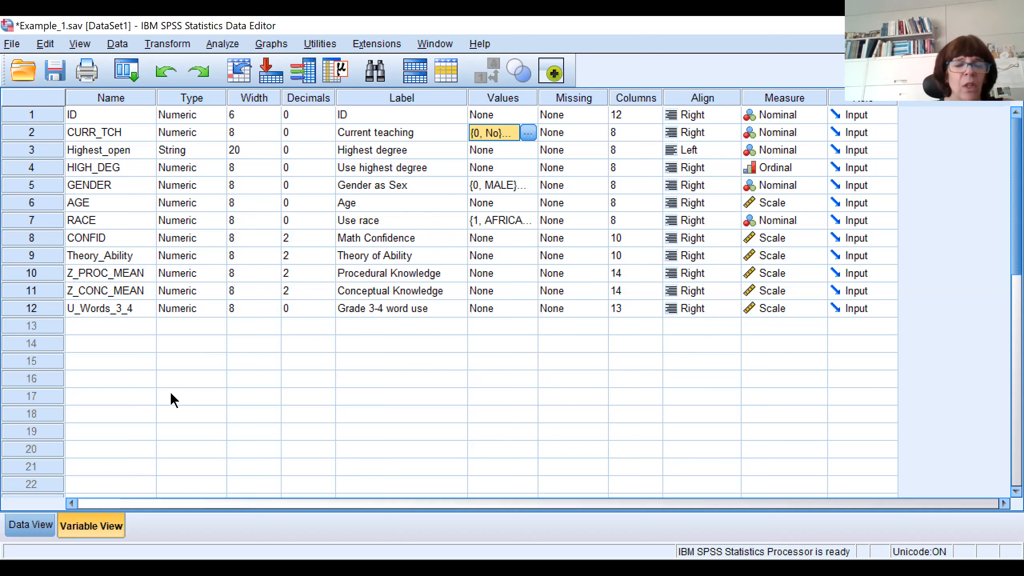
Step: Widen the HIGH_DEG column in Data View to about 15 characters and return to the variable definitions
click(31, 525)
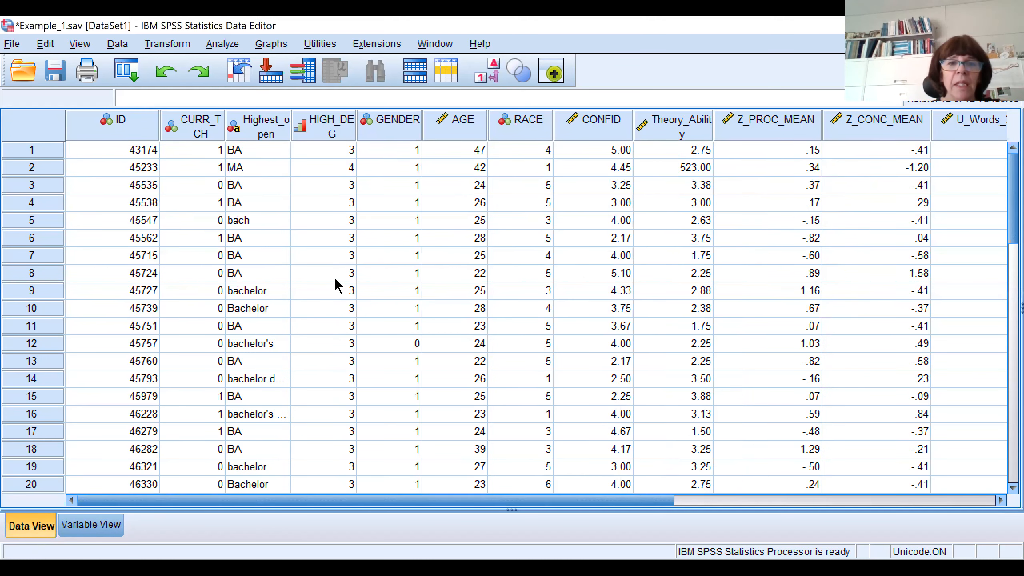
drag(356, 131, 406, 130)
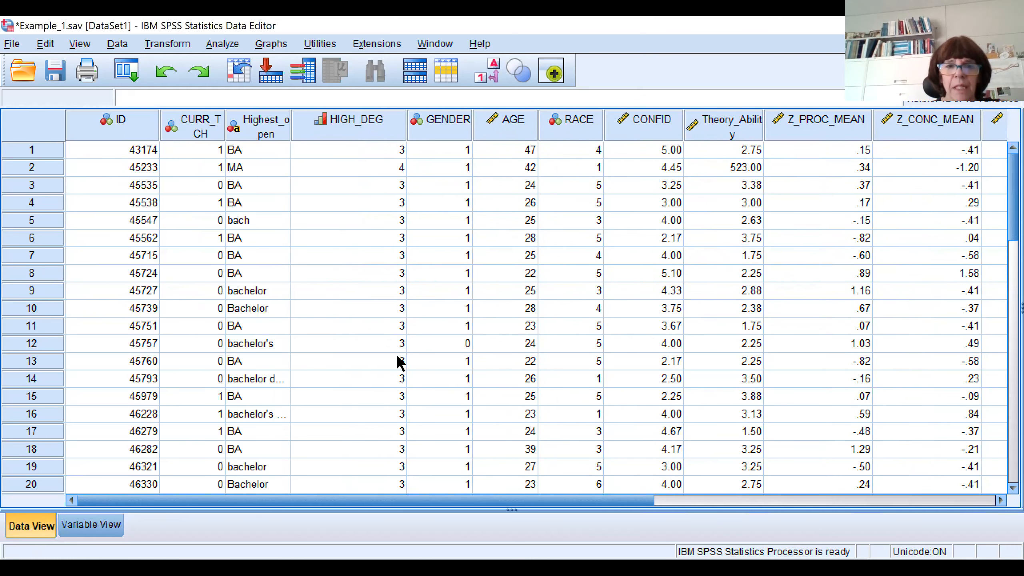
click(105, 533)
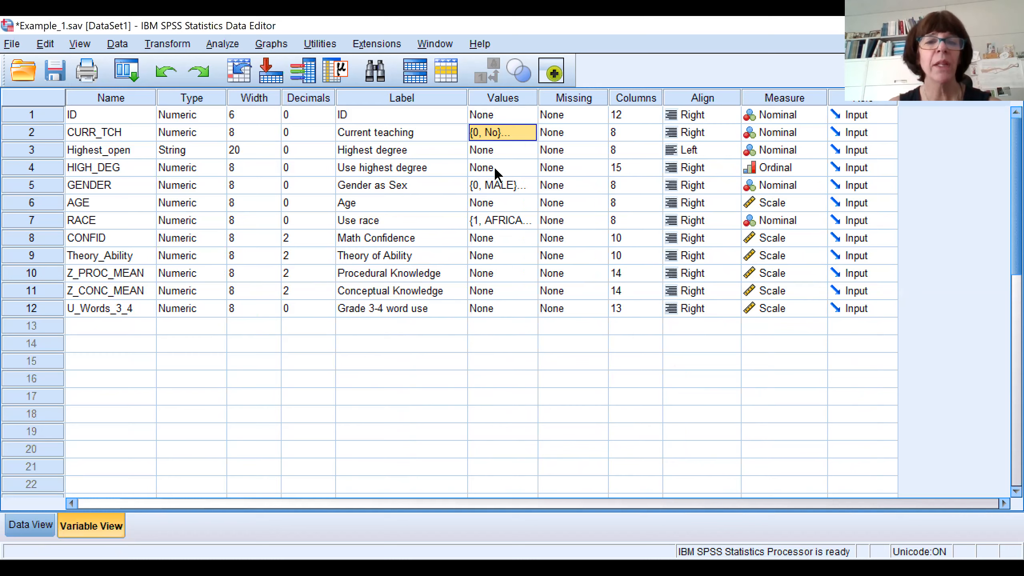
Step: Define the value labels 3 = "BA" and 4 = "MA" for the HIGH_DEG variable and apply them
click(527, 166)
click(528, 167)
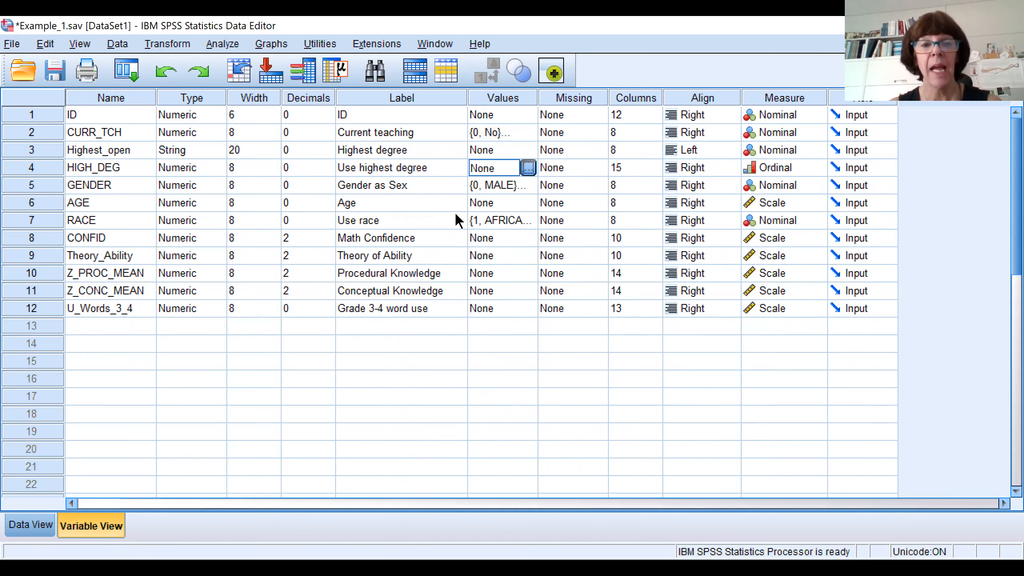
text(3)
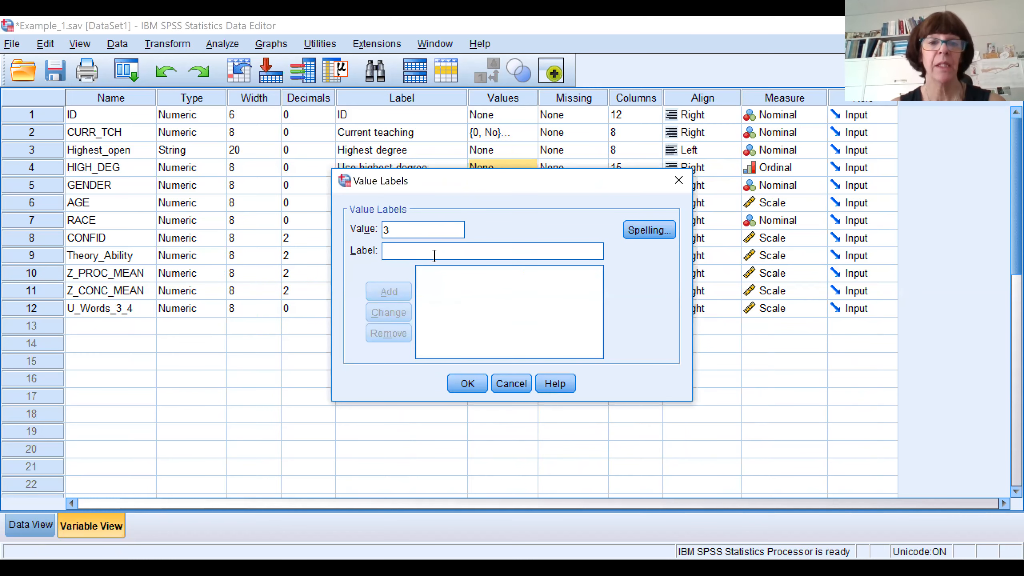
text( = "BA)
click(405, 288)
text(4)
click(415, 250)
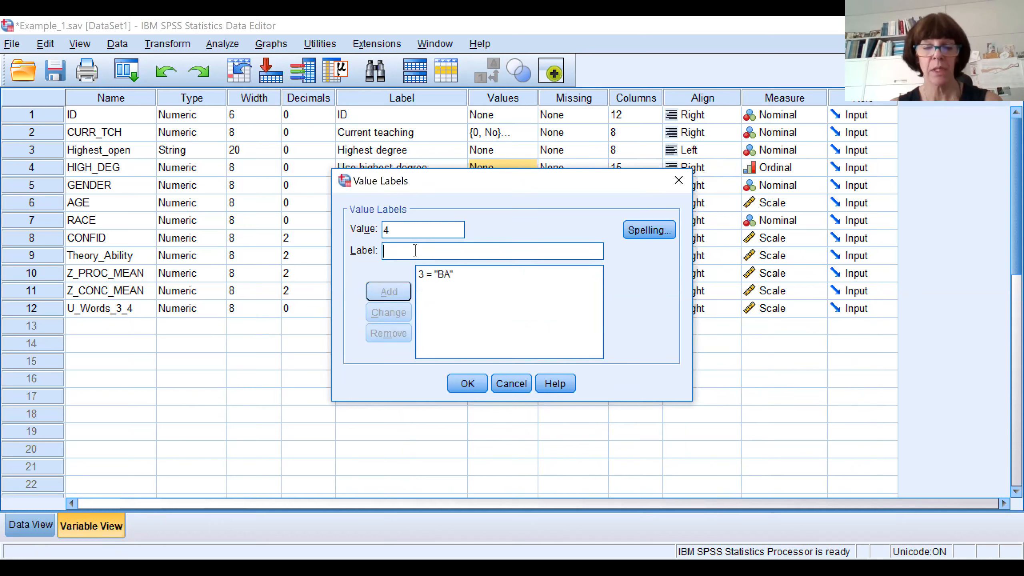
text(MA)
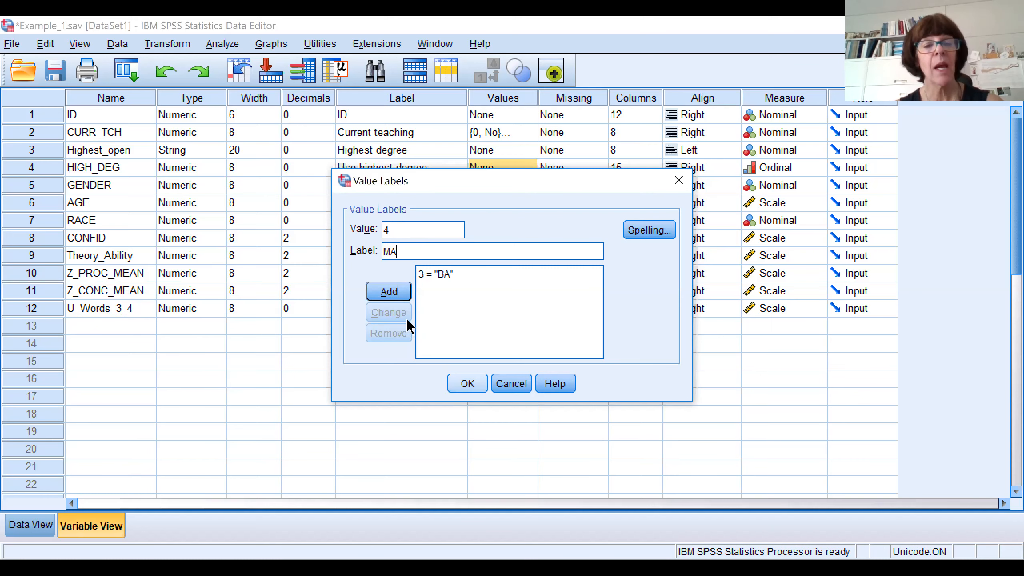
click(399, 296)
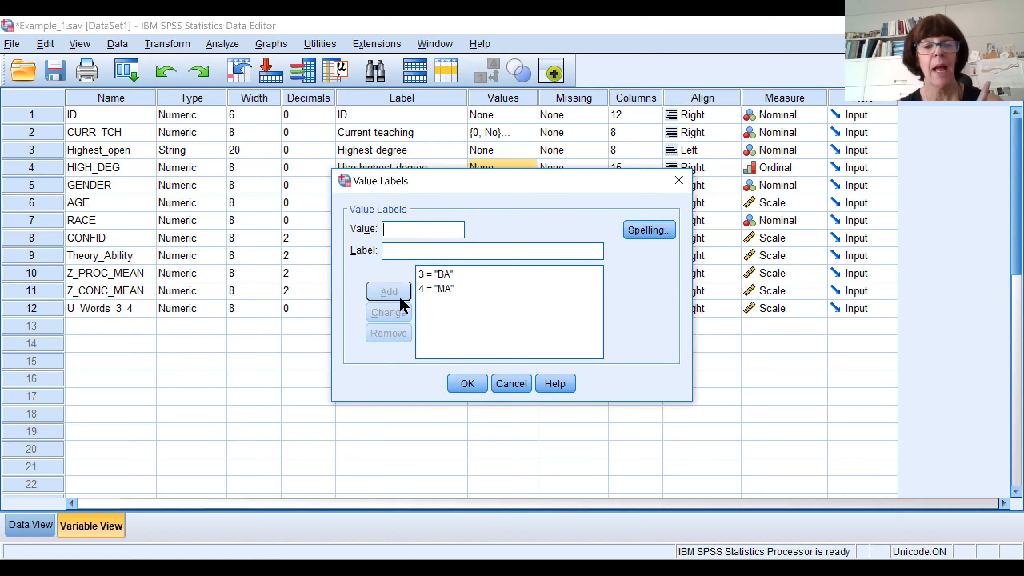
click(467, 383)
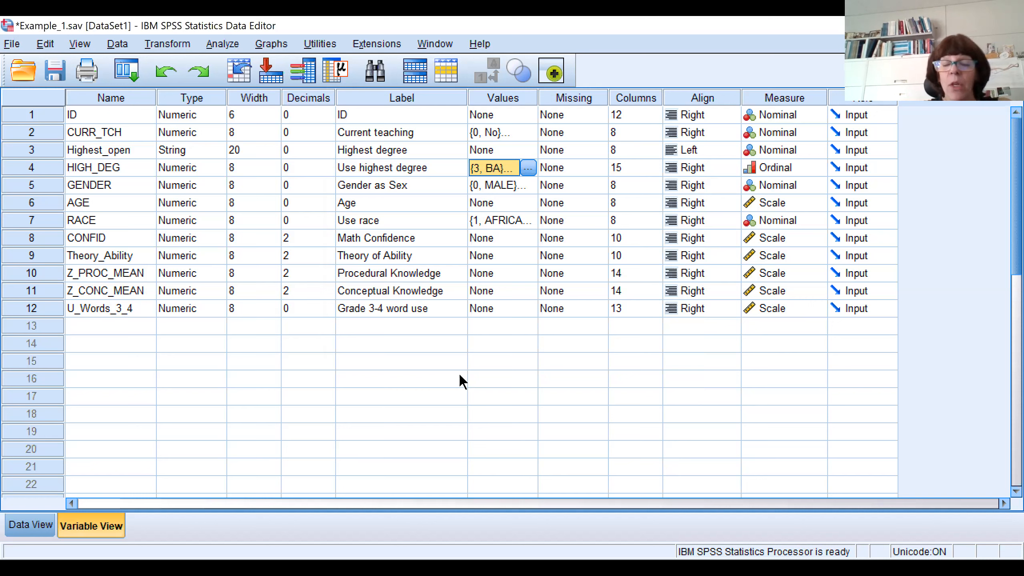
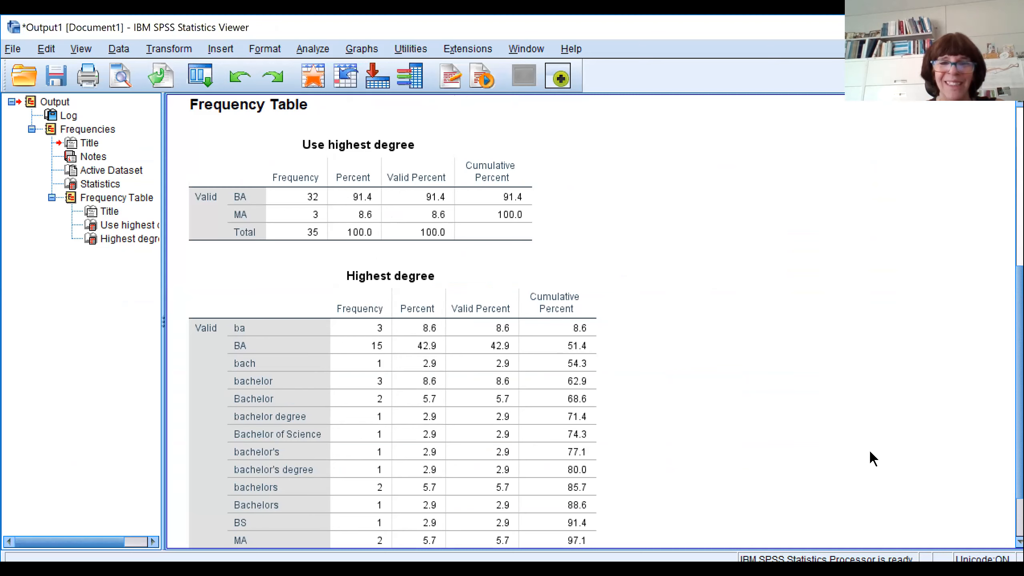
Step: Examine the frequency tables in the output, comparing the coded "Use highest degree" categories with the open-text "Highest degree" responses
scroll(869, 450, down, 3)
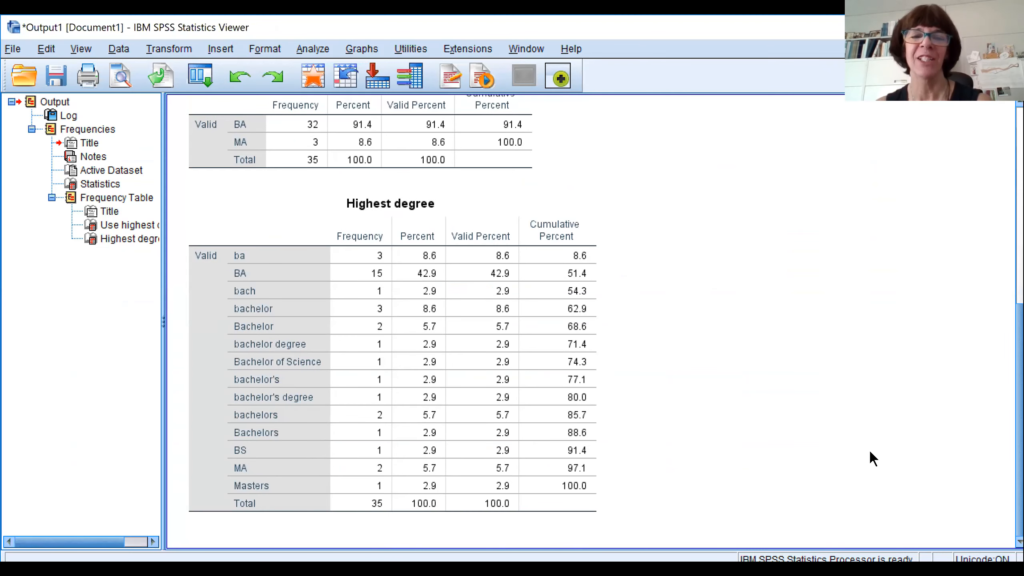
scroll(870, 452, up, 3)
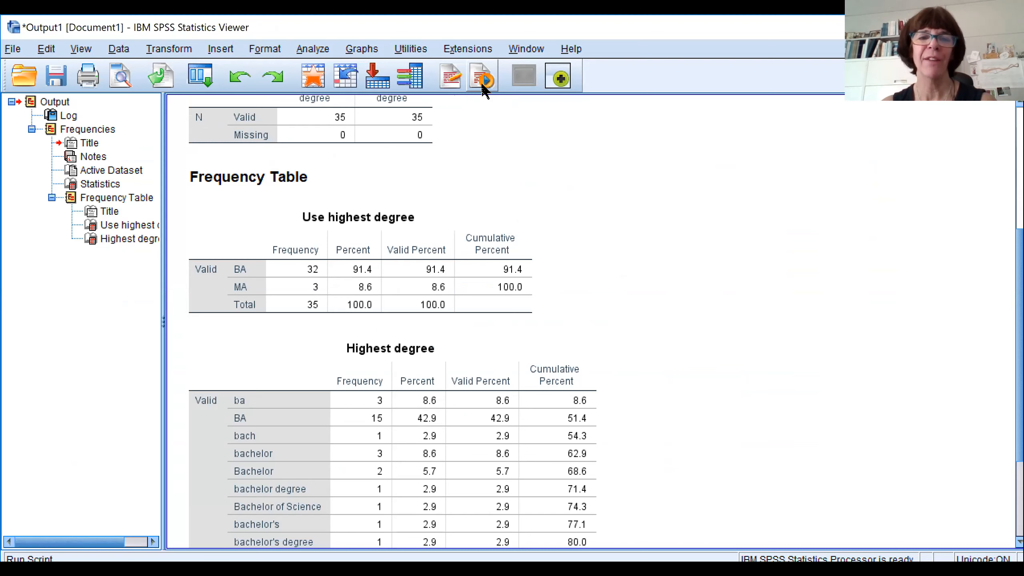
scroll(556, 224, up, 3)
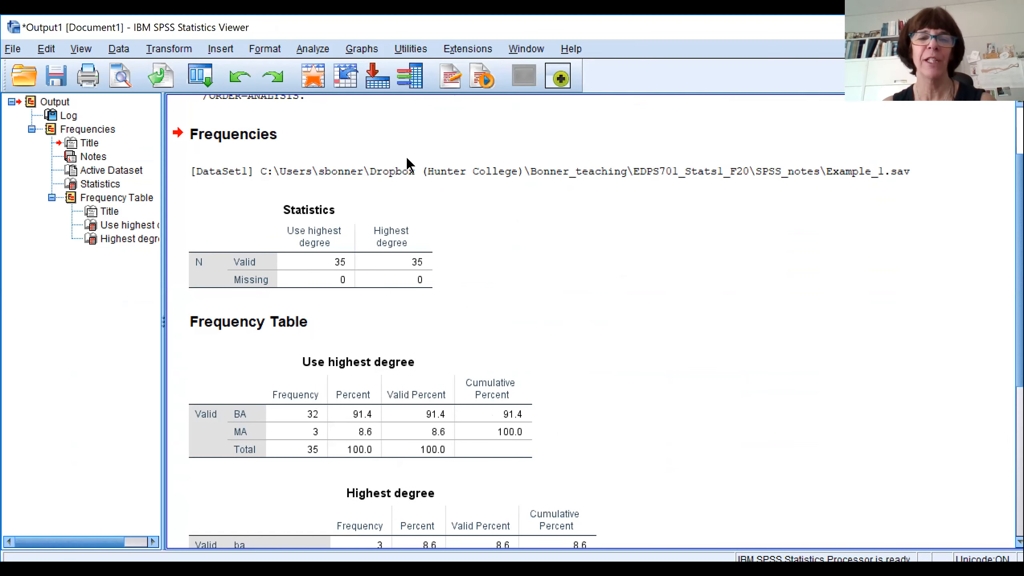
scroll(535, 285, down, 3)
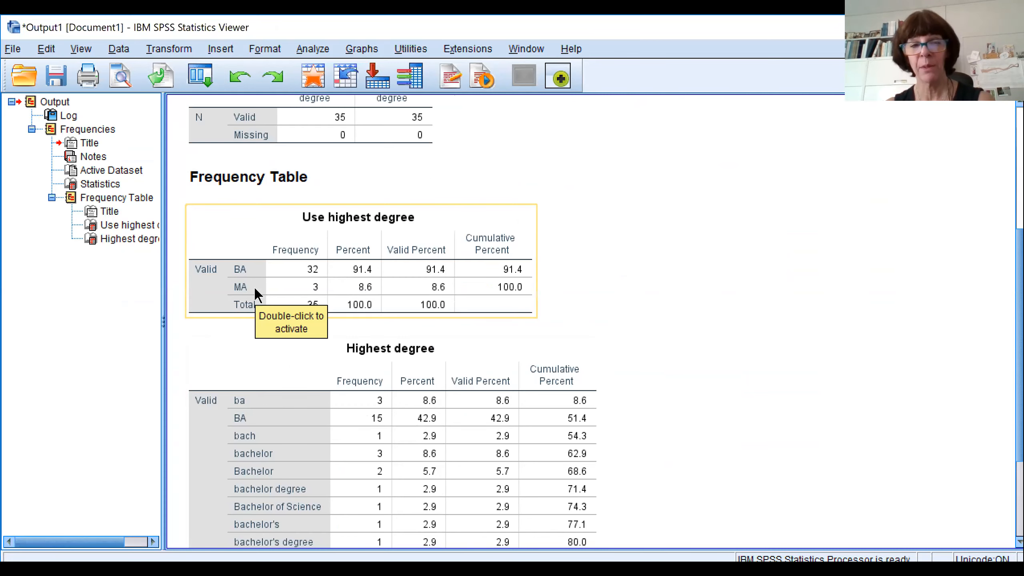
scroll(953, 218, down, 2)
scroll(953, 218, down, 2)
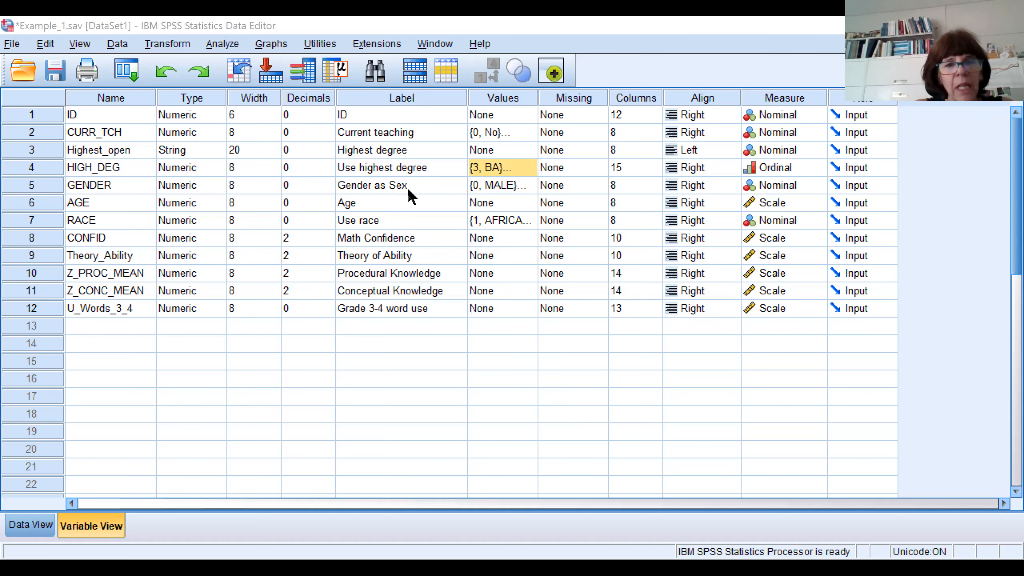
Step: Review the value labels defined for the GENDER variable and close them without making changes
click(525, 186)
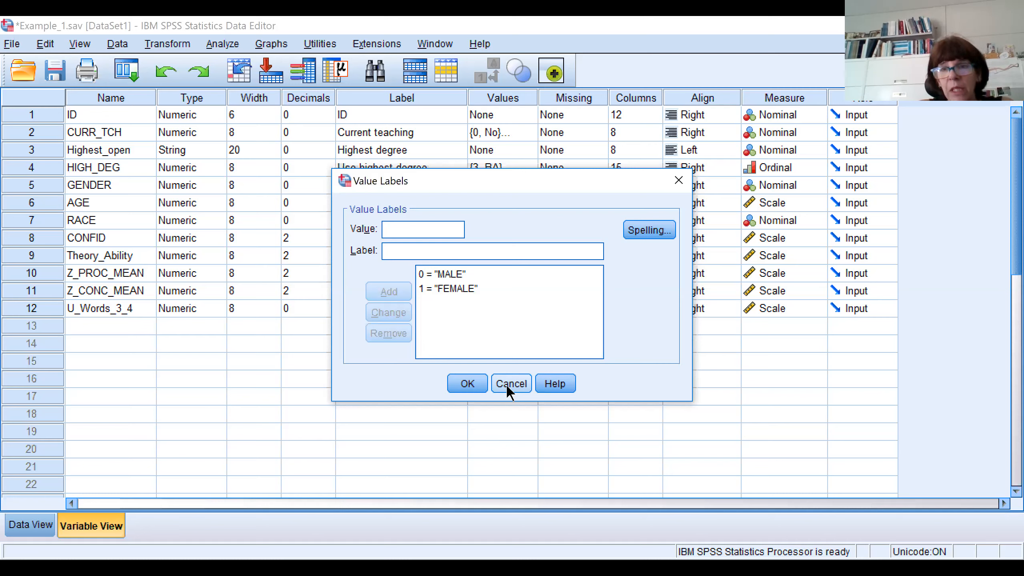
click(540, 446)
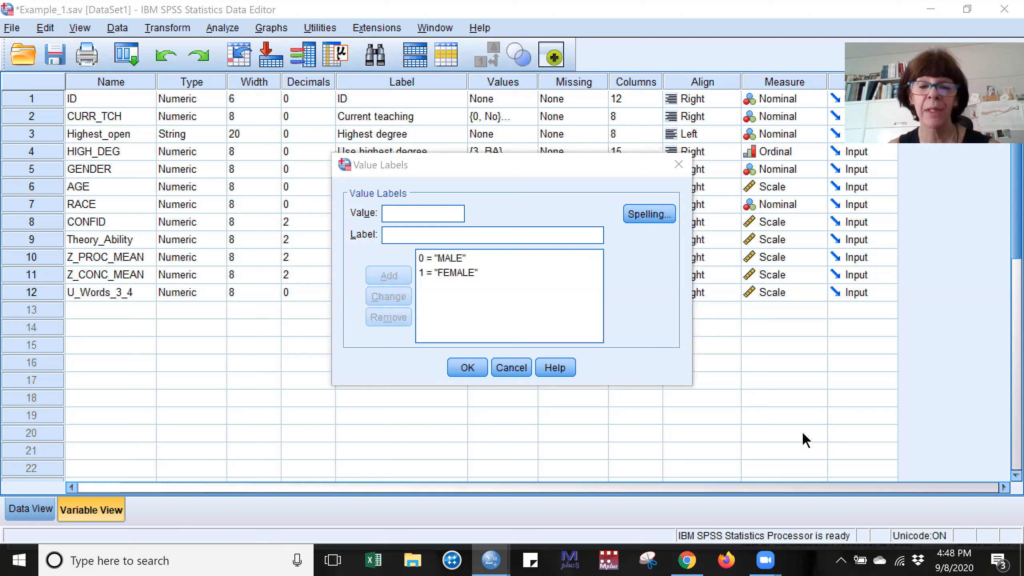
click(516, 367)
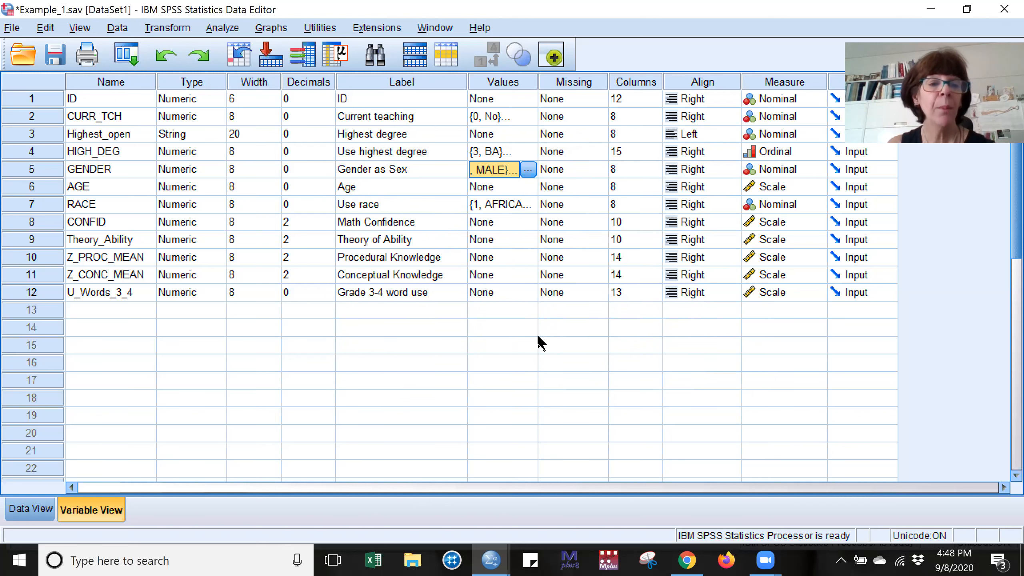
Step: Review the value labels defined for the RACE variable and close them without making changes
double_click(531, 204)
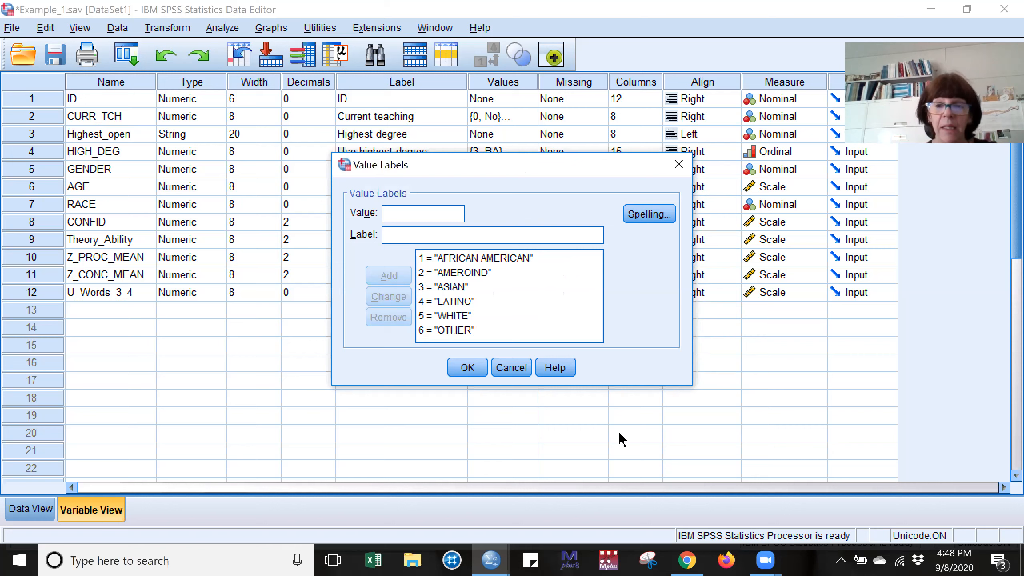
click(923, 179)
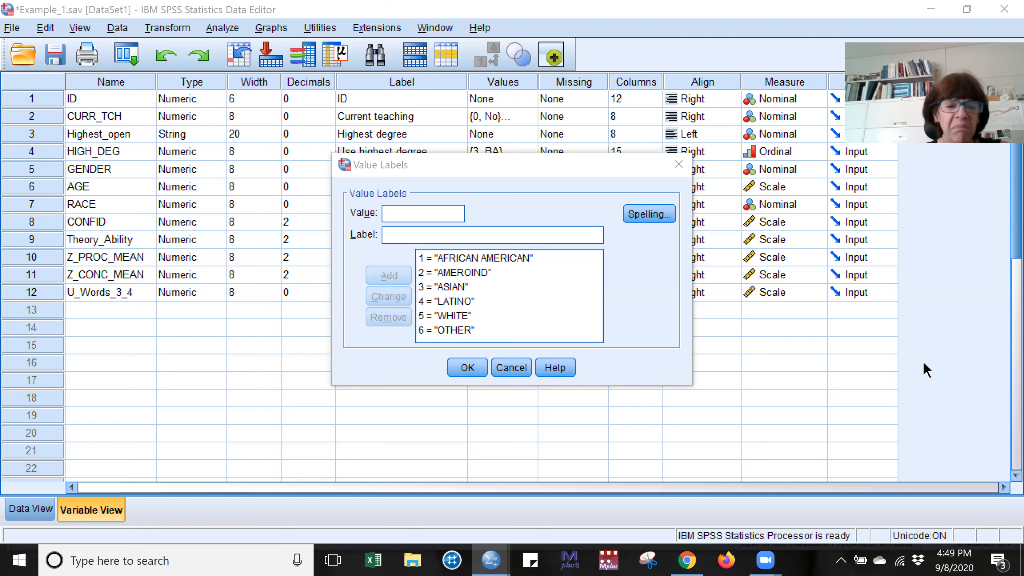
click(518, 366)
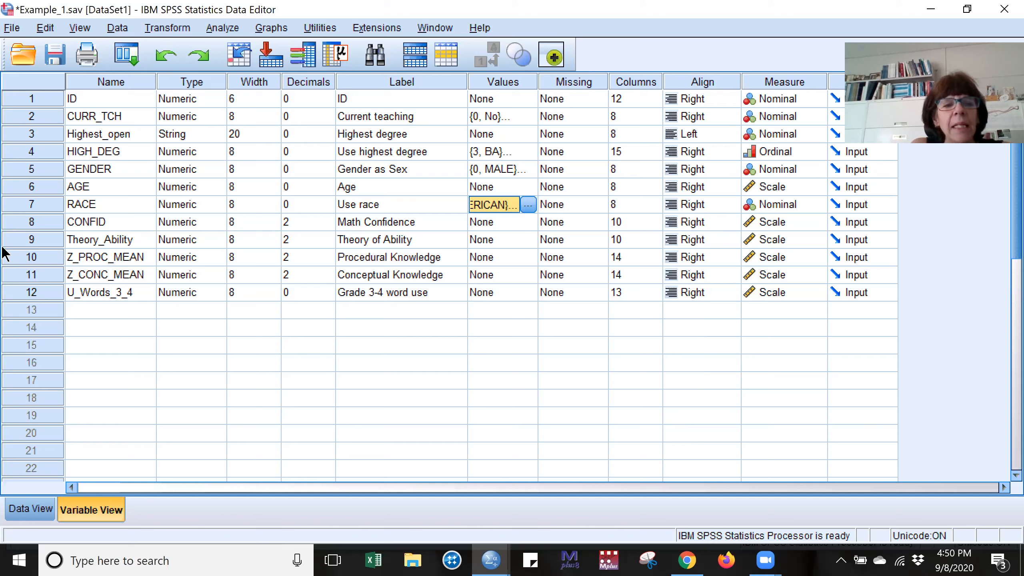
click(53, 135)
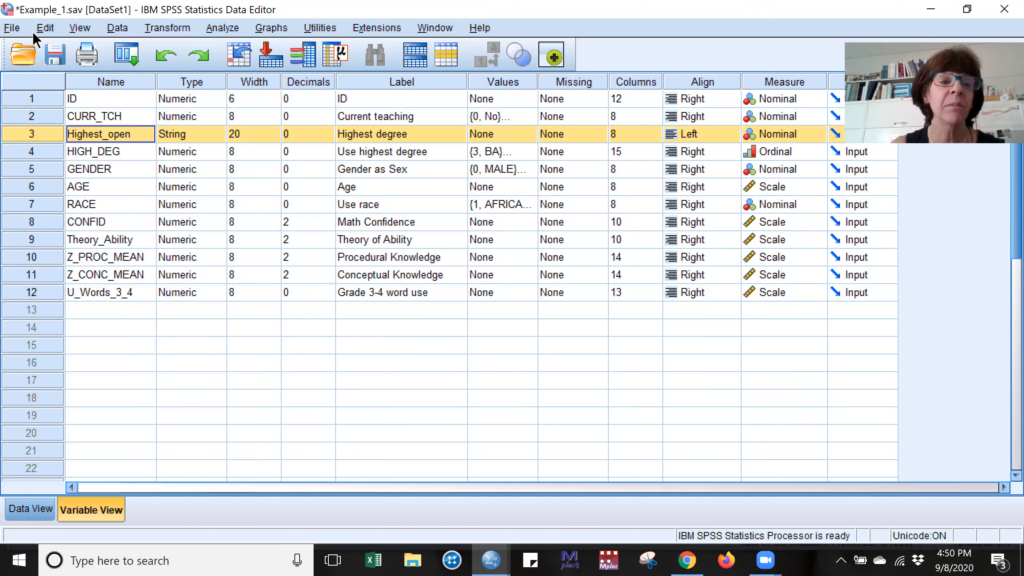
click(45, 30)
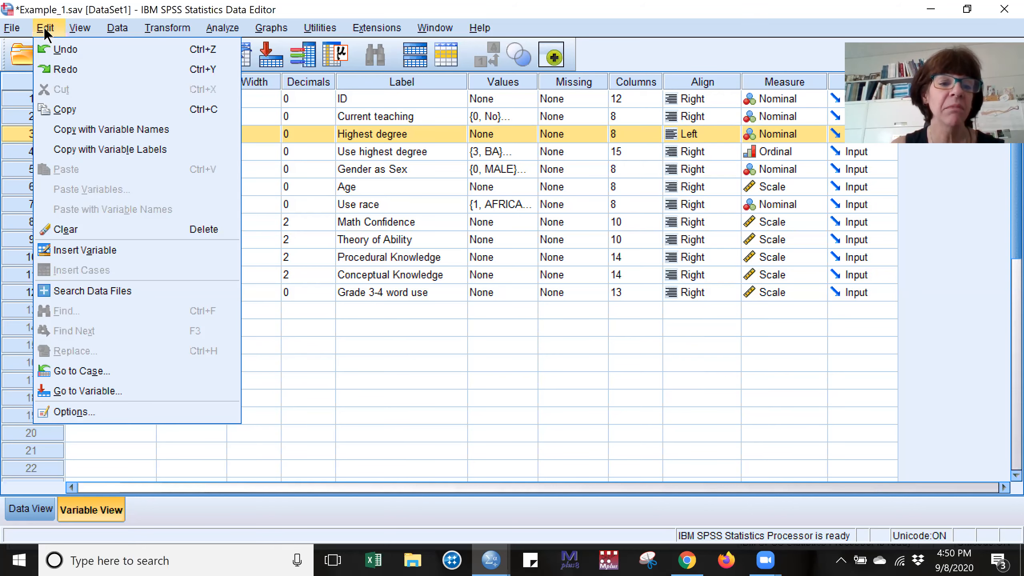
click(415, 345)
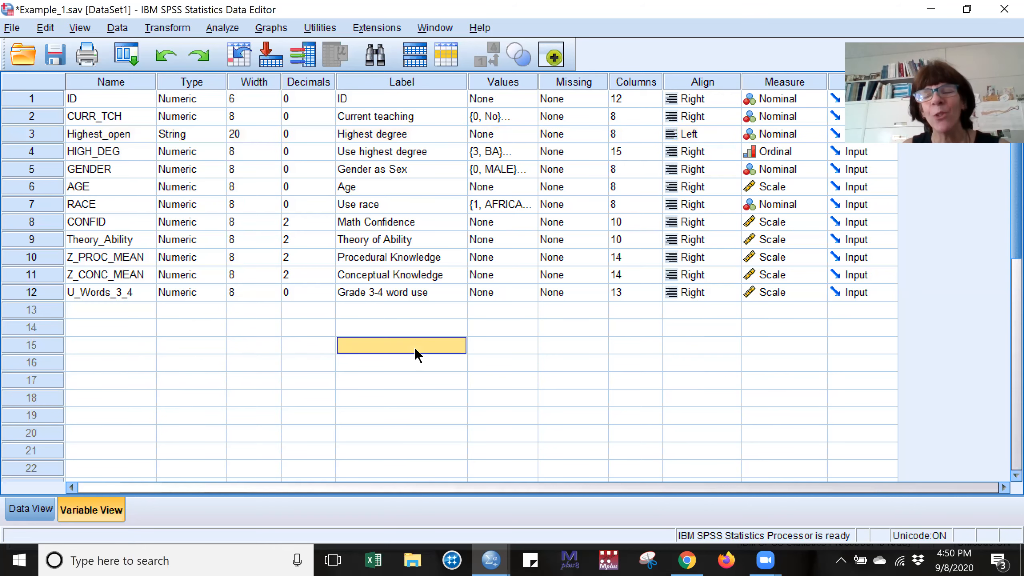